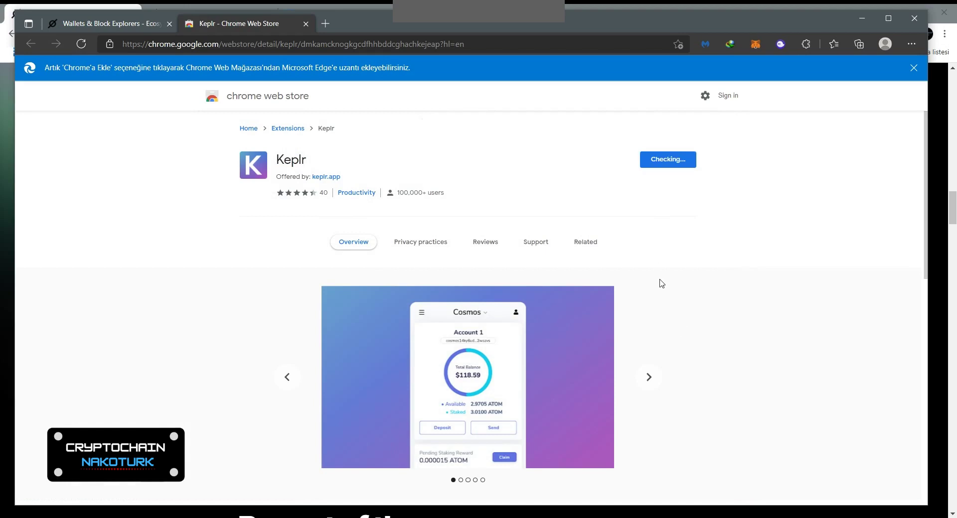
- Add the Keplr extension to the browser from the Chrome Web Store and open the wallet's registration page
{"action": "left_click", "coordinate": [510, 159]}
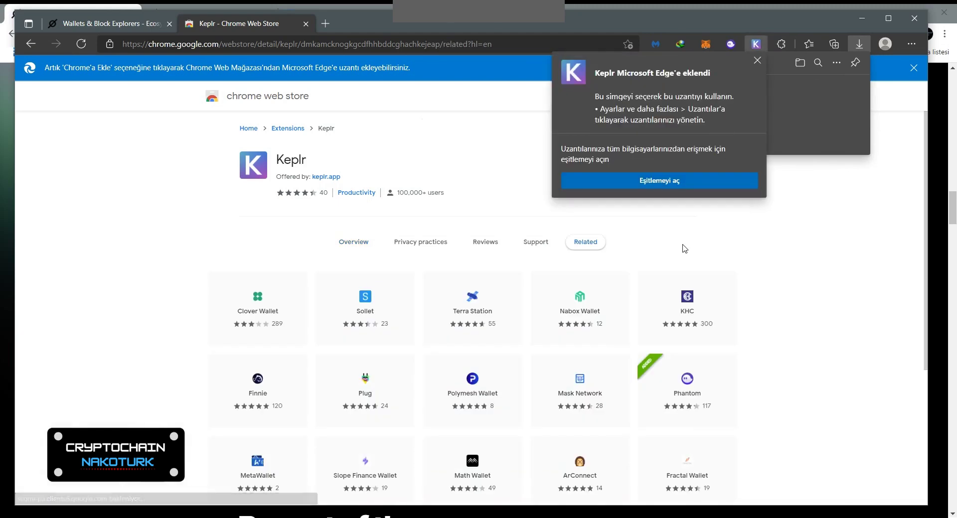
{"action": "left_click", "coordinate": [757, 61]}
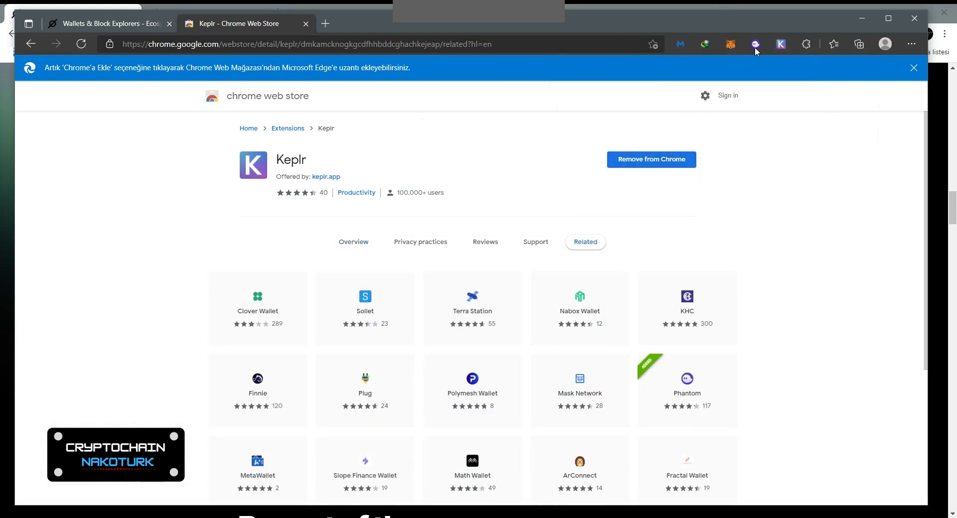
{"action": "left_click", "coordinate": [781, 45]}
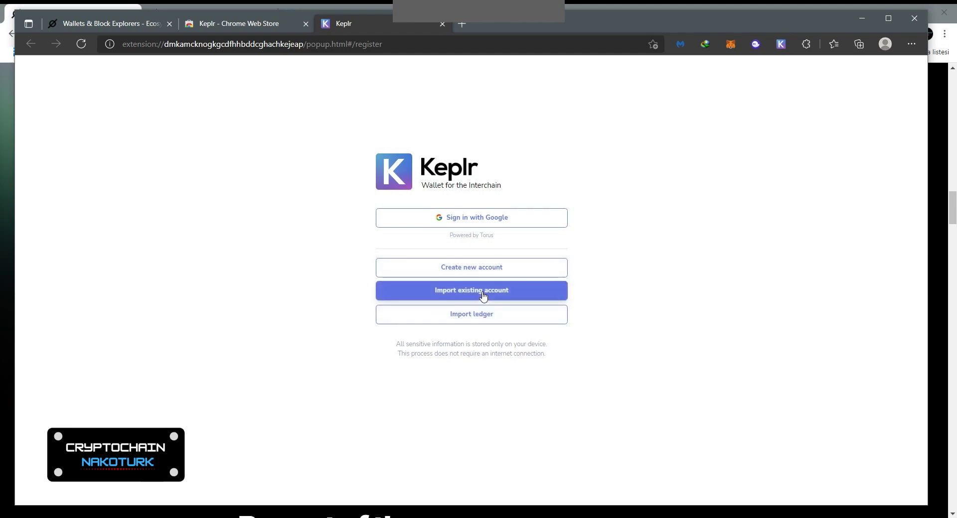
- Start creating a new Keplr account with a 24-word mnemonic seed and enter AAAA as the account name
{"action": "left_click", "coordinate": [489, 273]}
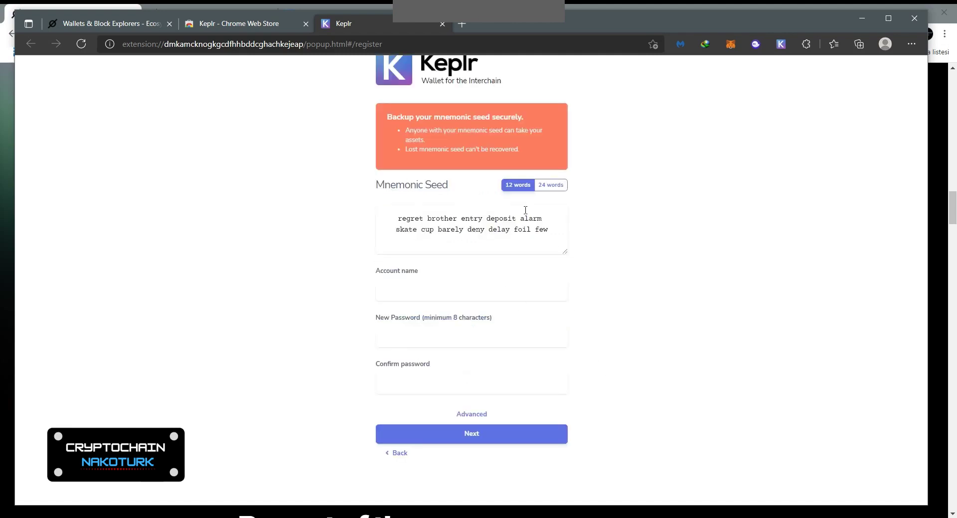
{"action": "left_click", "coordinate": [550, 185]}
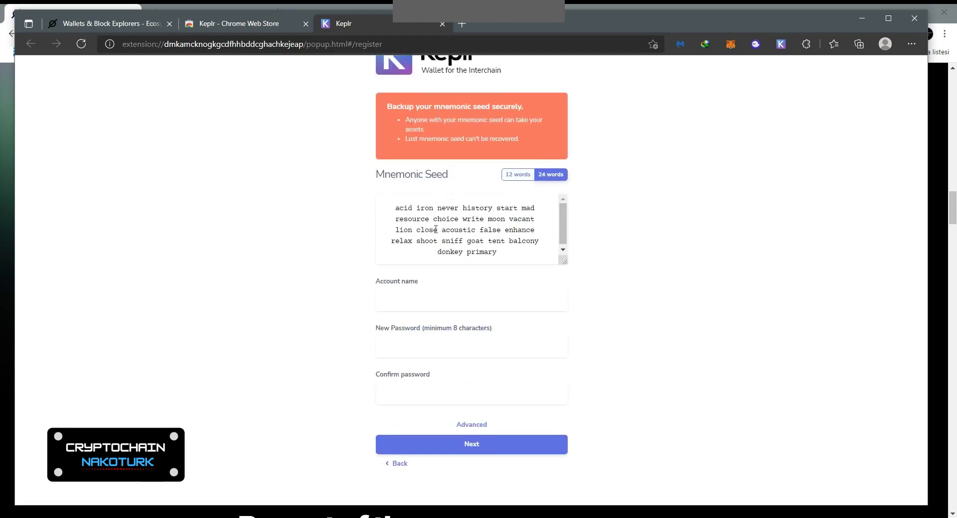
{"action": "left_click", "coordinate": [389, 207]}
{"action": "left_click", "coordinate": [391, 206]}
{"action": "left_click", "coordinate": [481, 296]}
{"action": "left_click", "coordinate": [391, 206]}
{"action": "left_click", "coordinate": [481, 297]}
{"action": "left_click", "coordinate": [390, 206]}
{"action": "left_click", "coordinate": [390, 207]}
{"action": "left_click", "coordinate": [480, 297]}
- Enter and confirm the new account password, and continue to the mnemonic seed verification
{"action": "left_click", "coordinate": [478, 348]}
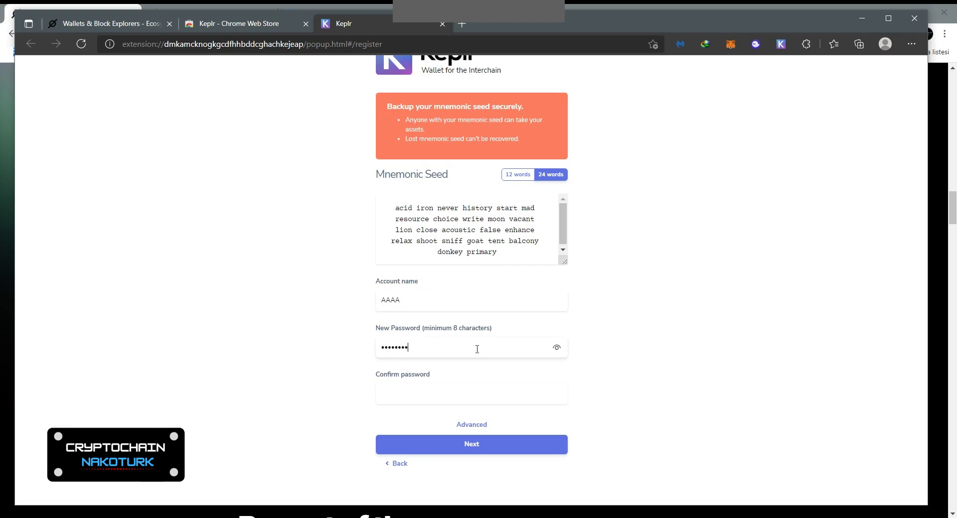
{"action": "left_click", "coordinate": [492, 397]}
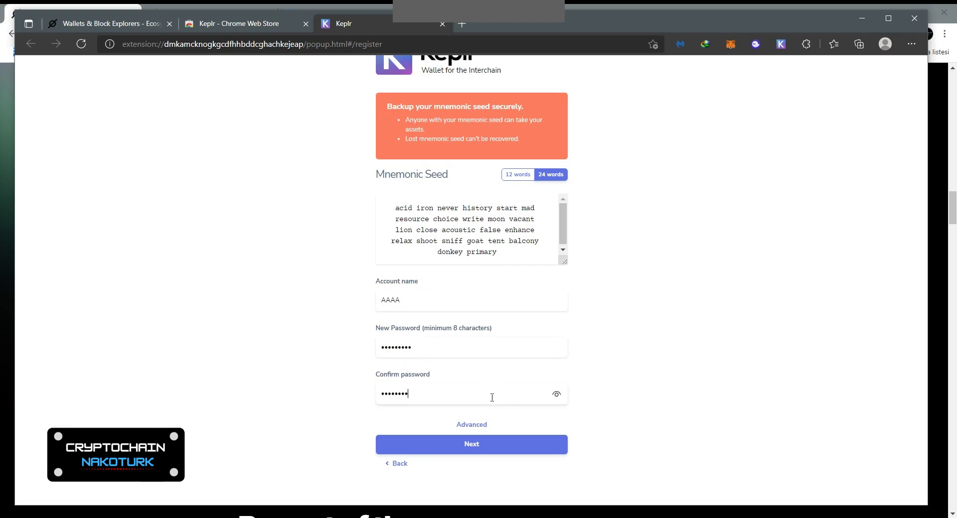
{"action": "left_click", "coordinate": [503, 451]}
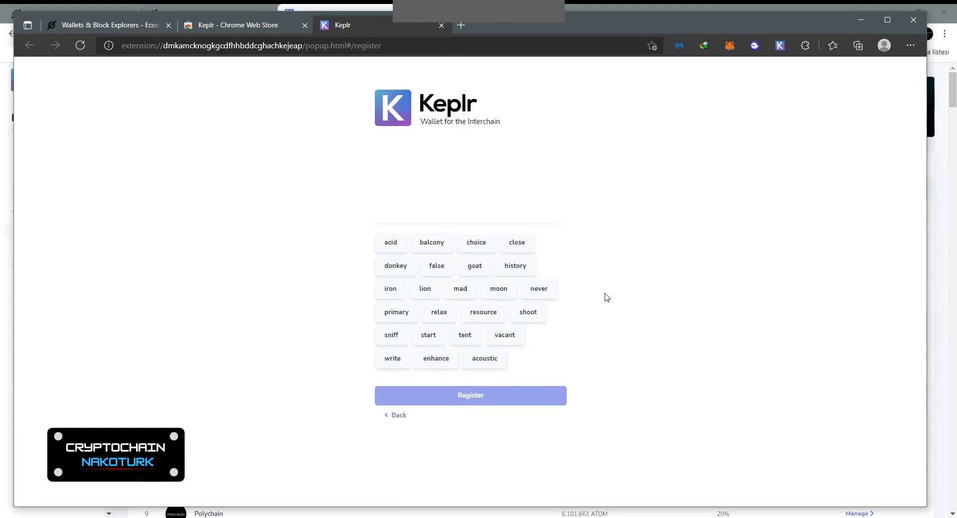
- Pick several mnemonic seed words from the word list in the new account's seed verification
{"action": "left_click", "coordinate": [427, 244]}
{"action": "left_click", "coordinate": [429, 289]}
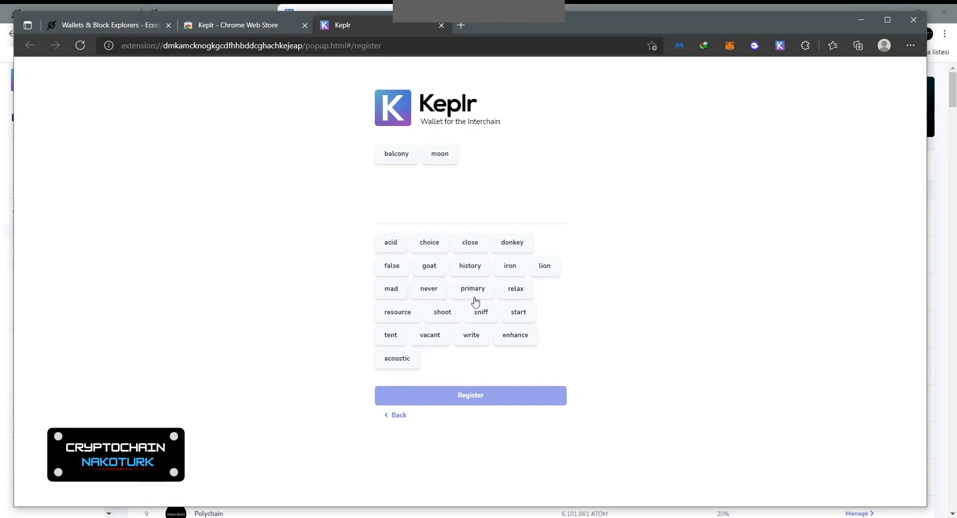
{"action": "left_click", "coordinate": [473, 290]}
{"action": "left_click", "coordinate": [429, 302]}
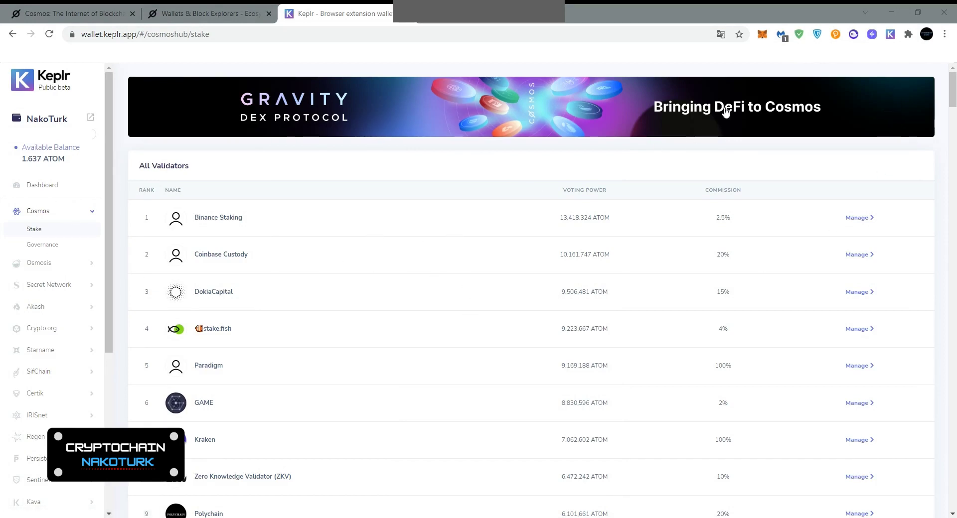
- Switch to the Keplr web wallet and check the Cosmos account's balance in the Keplr extension
{"action": "left_click", "coordinate": [892, 39]}
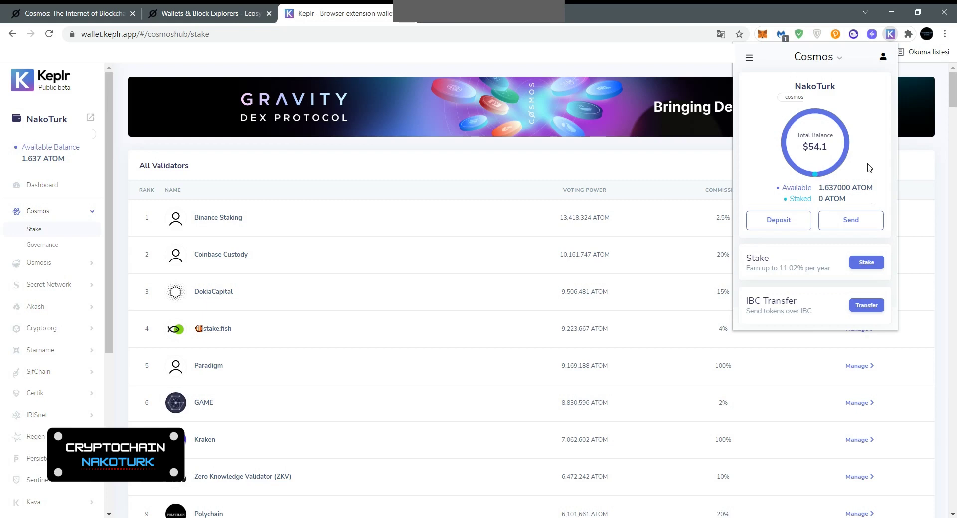
{"action": "left_click", "coordinate": [816, 222]}
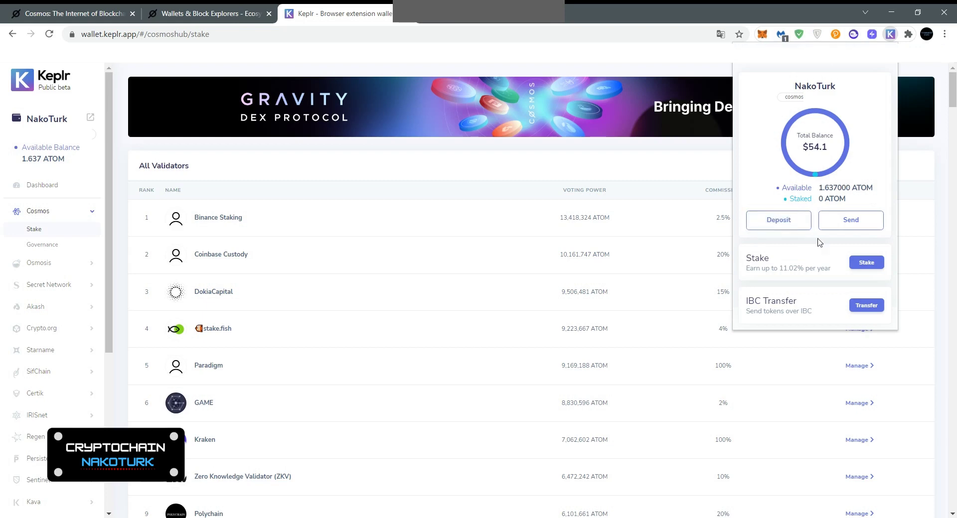
{"action": "left_click", "coordinate": [75, 171]}
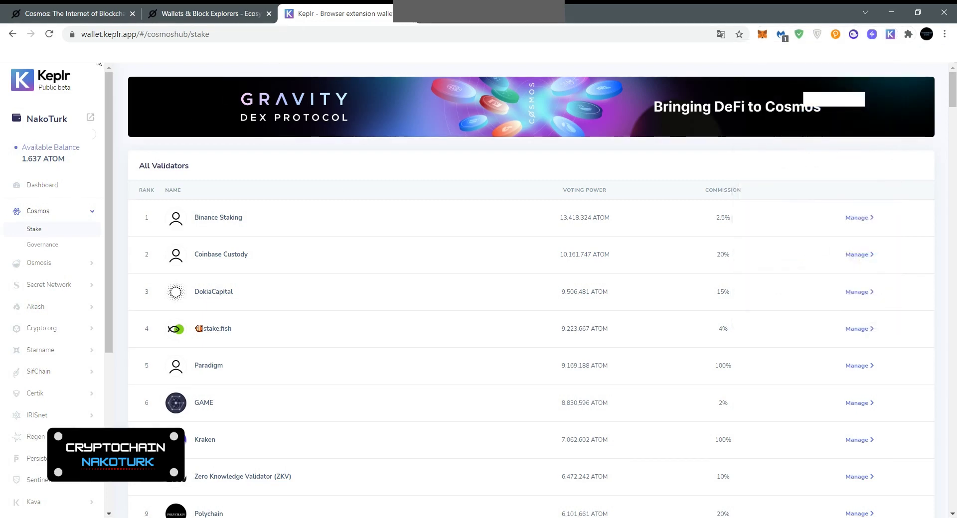
- View the Cosmos governance page and the wallet's staking dashboard
{"action": "left_click", "coordinate": [98, 216]}
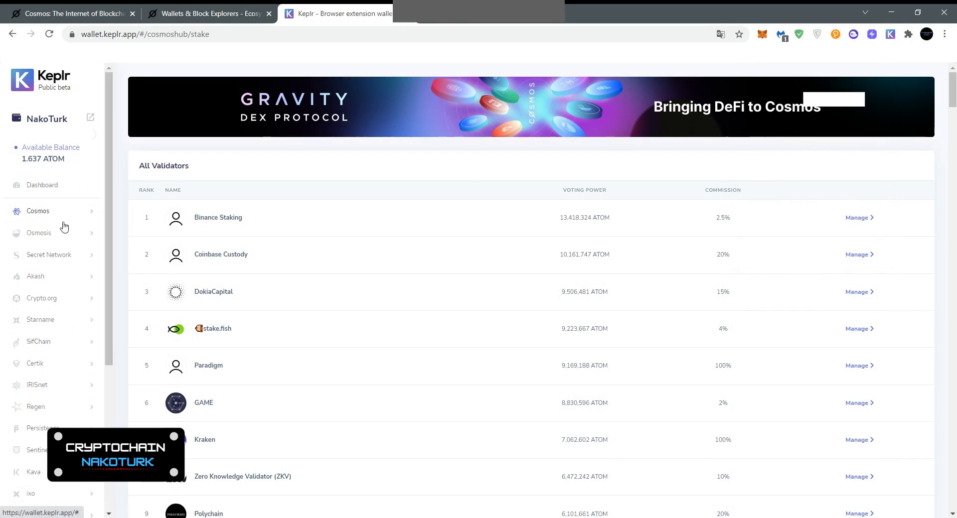
{"action": "left_click", "coordinate": [47, 211]}
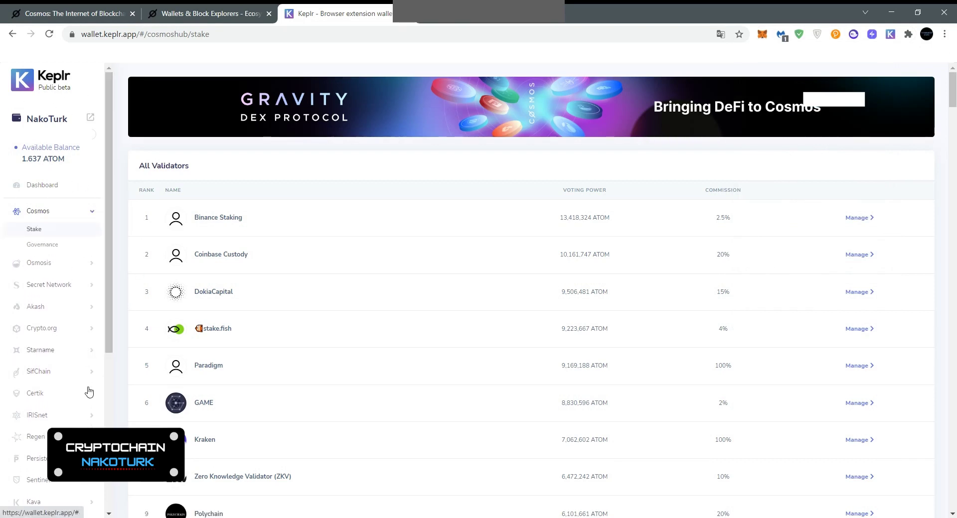
{"action": "left_click", "coordinate": [52, 249]}
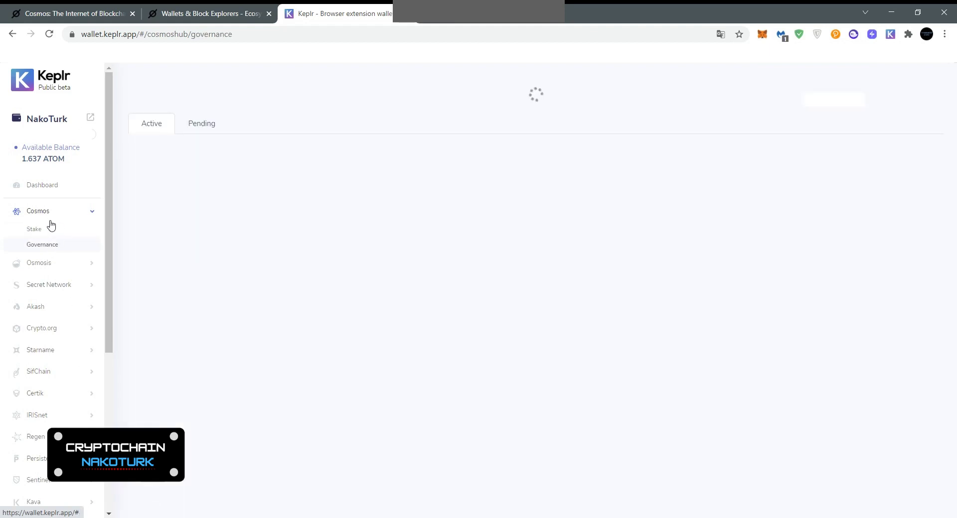
{"action": "left_click", "coordinate": [49, 187]}
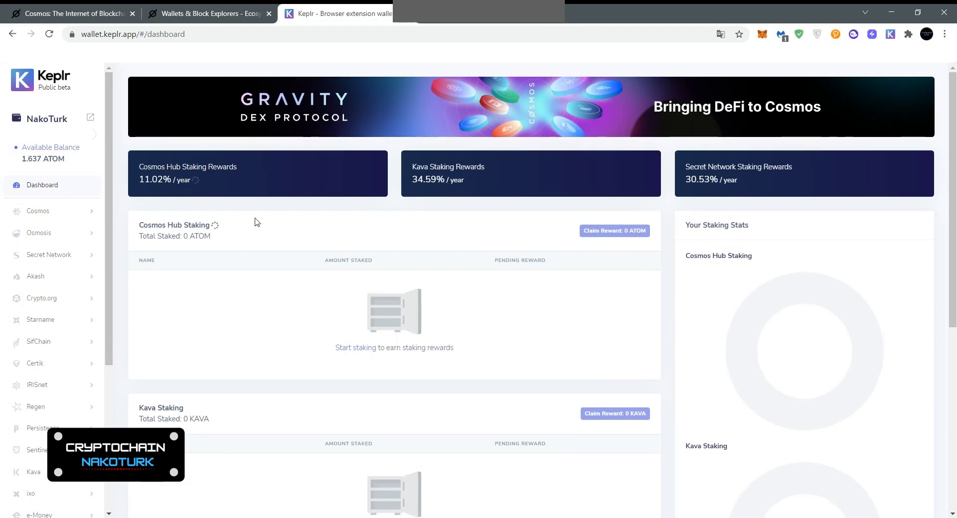
- Go to the Cosmos staking page and compare the commission rates across the full validator list
{"action": "left_click", "coordinate": [42, 216]}
{"action": "left_click", "coordinate": [43, 230]}
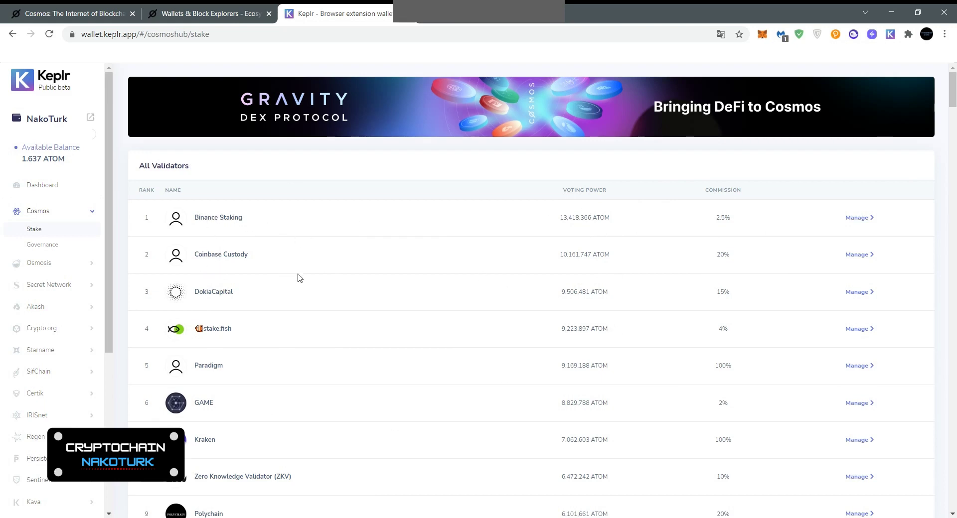
{"action": "scroll", "coordinate": [690, 323], "scroll_direction": "down", "scroll_amount": 6}
{"action": "scroll", "coordinate": [691, 323], "scroll_direction": "down", "scroll_amount": 20}
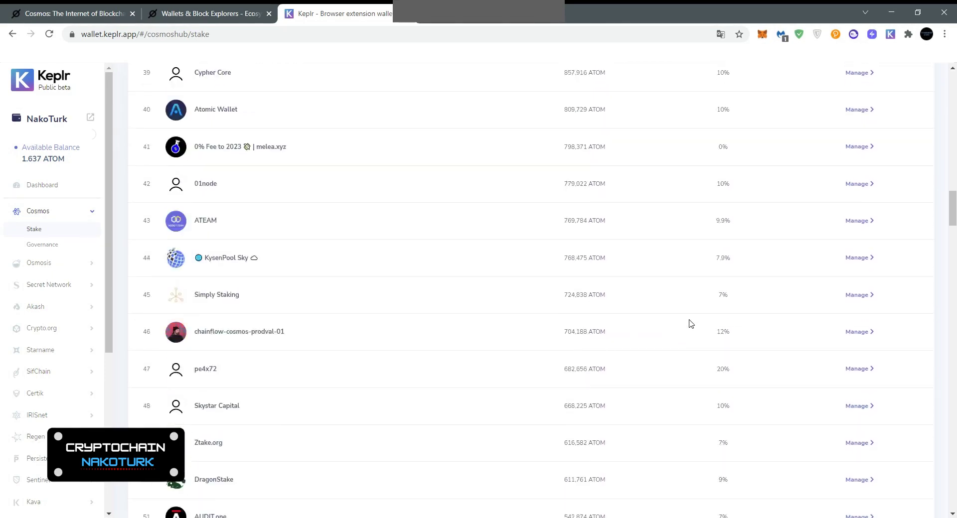
{"action": "scroll", "coordinate": [707, 332], "scroll_direction": "up", "scroll_amount": 8}
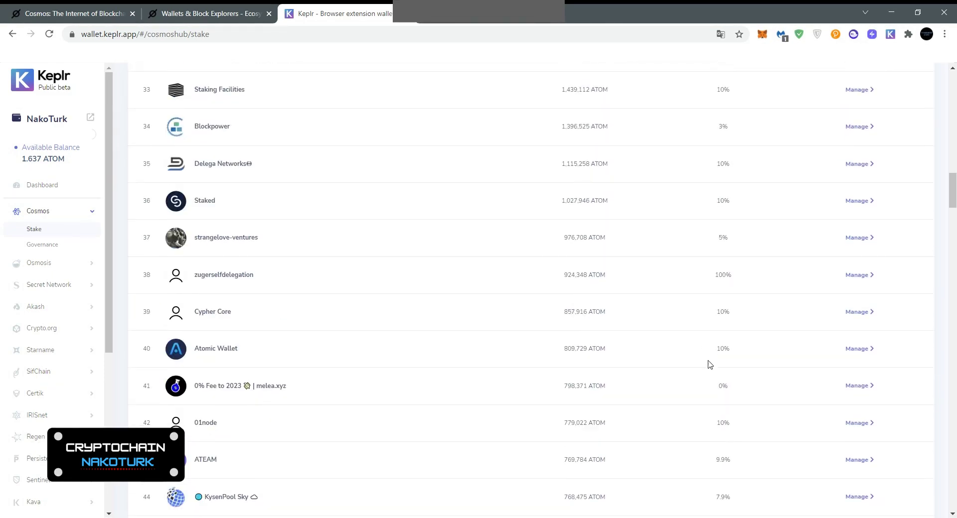
{"action": "scroll", "coordinate": [719, 386], "scroll_direction": "down", "scroll_amount": 2}
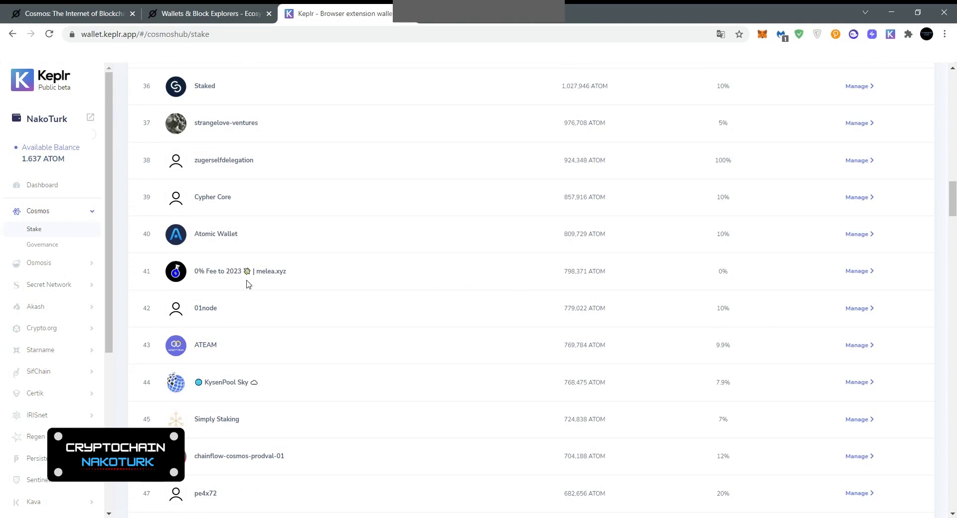
{"action": "scroll", "coordinate": [743, 353], "scroll_direction": "down", "scroll_amount": 15}
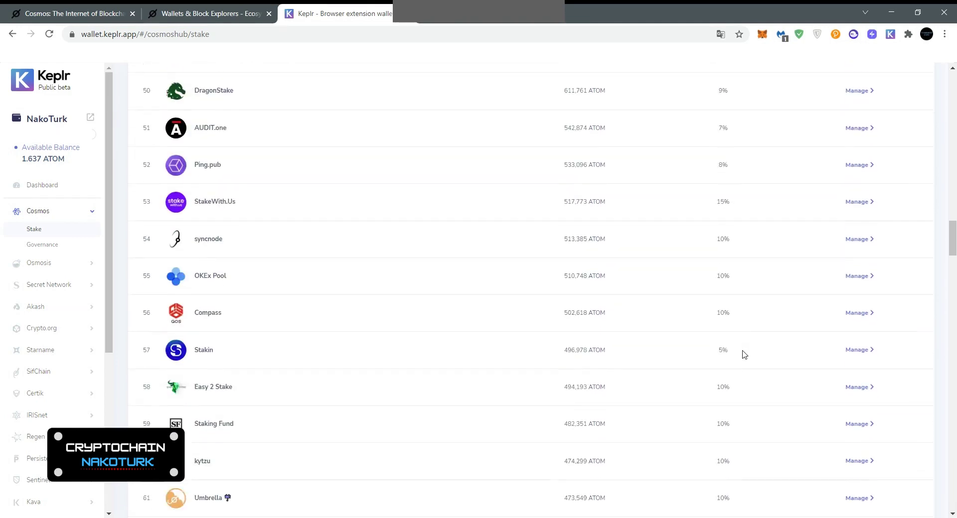
{"action": "scroll", "coordinate": [743, 352], "scroll_direction": "down", "scroll_amount": 20}
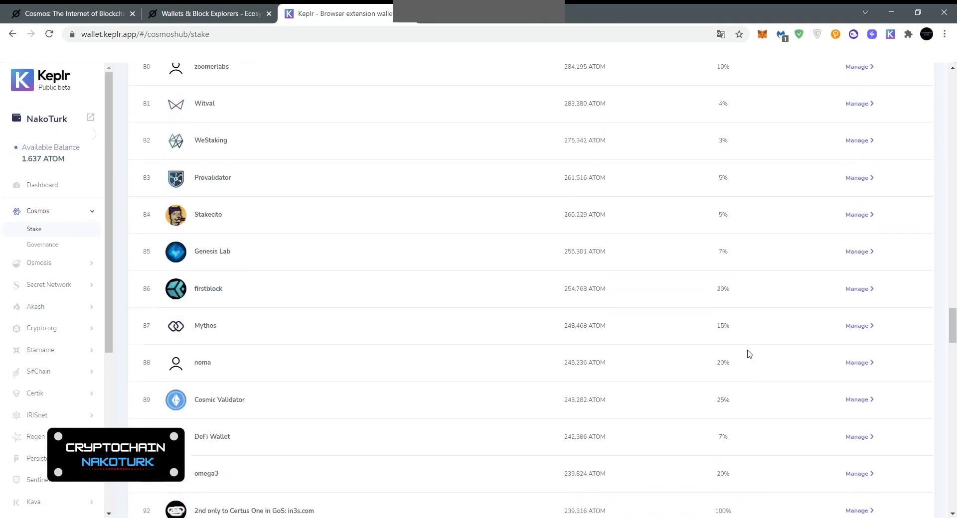
{"action": "scroll", "coordinate": [750, 353], "scroll_direction": "down", "scroll_amount": 13}
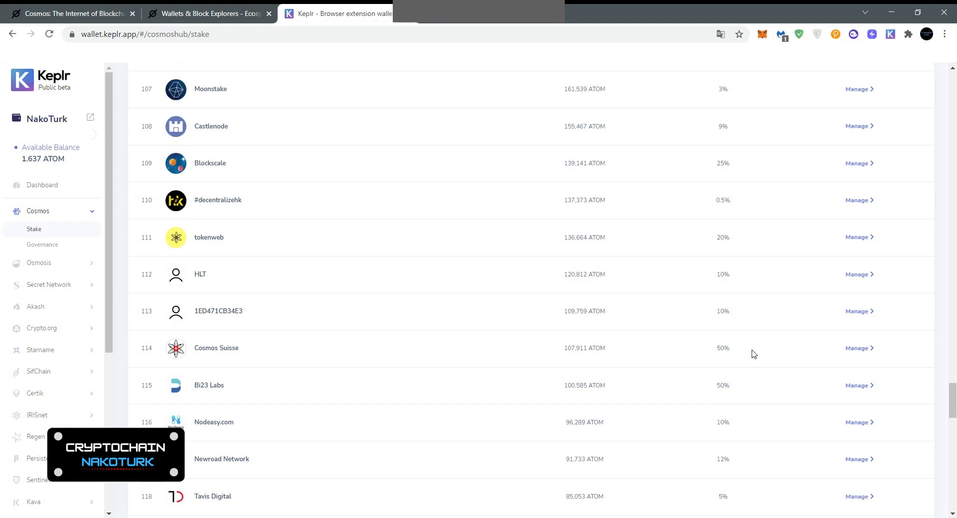
{"action": "scroll", "coordinate": [753, 353], "scroll_direction": "down", "scroll_amount": 13}
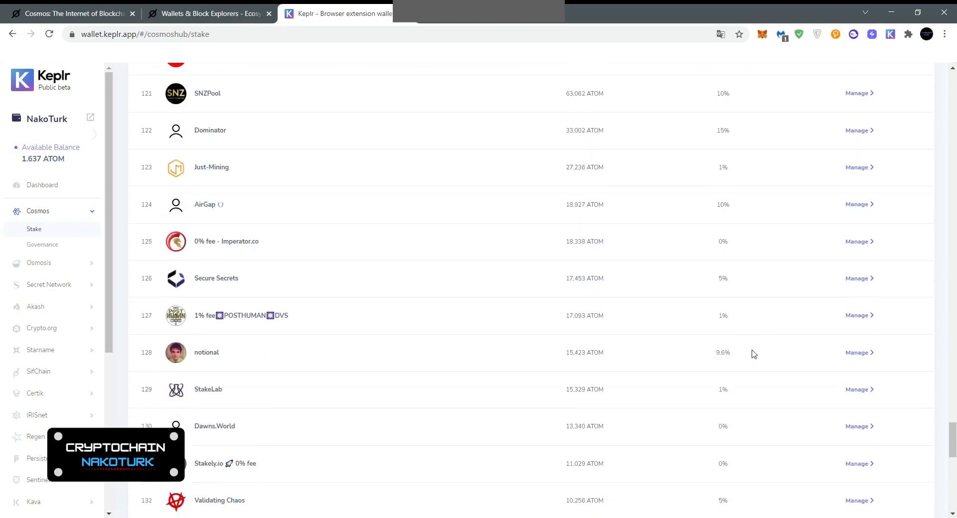
{"action": "scroll", "coordinate": [754, 354], "scroll_direction": "down", "scroll_amount": 10}
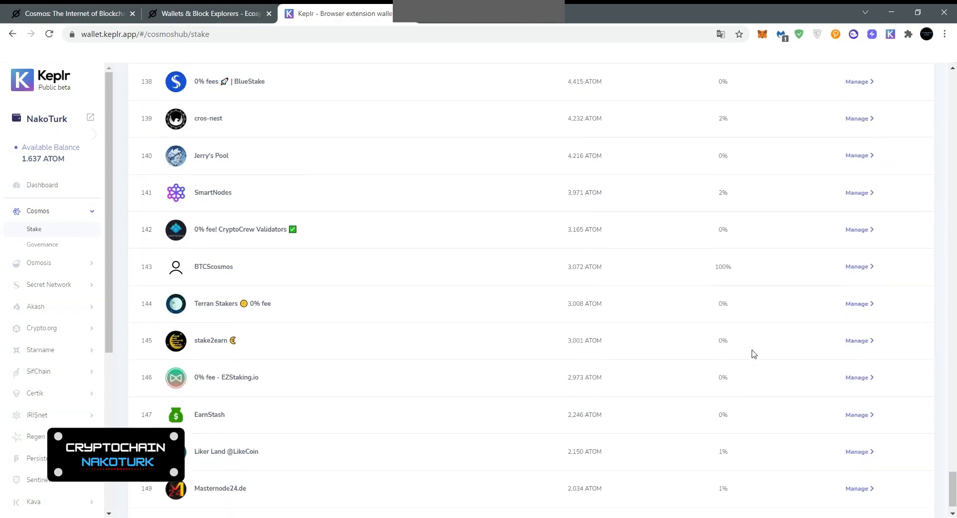
{"action": "scroll", "coordinate": [753, 354], "scroll_direction": "up", "scroll_amount": 12}
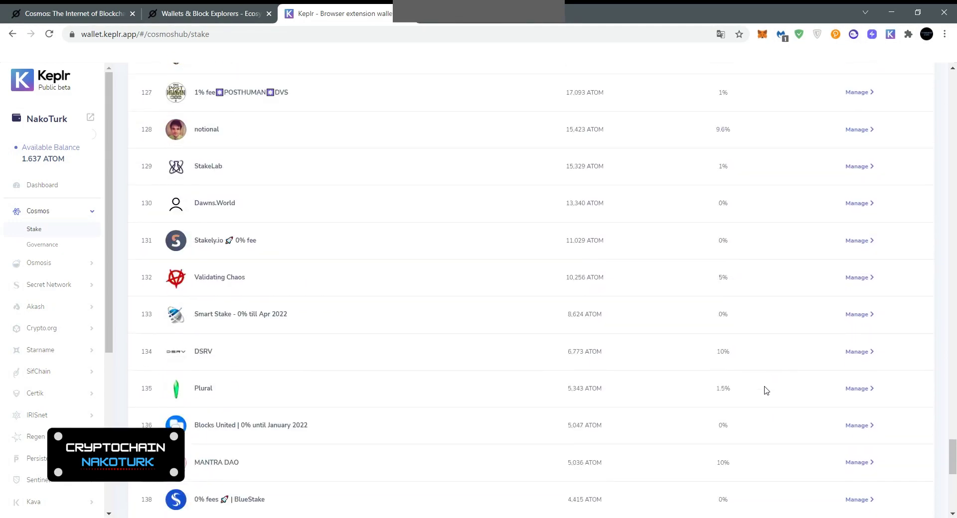
{"action": "scroll", "coordinate": [754, 406], "scroll_direction": "down", "scroll_amount": 12}
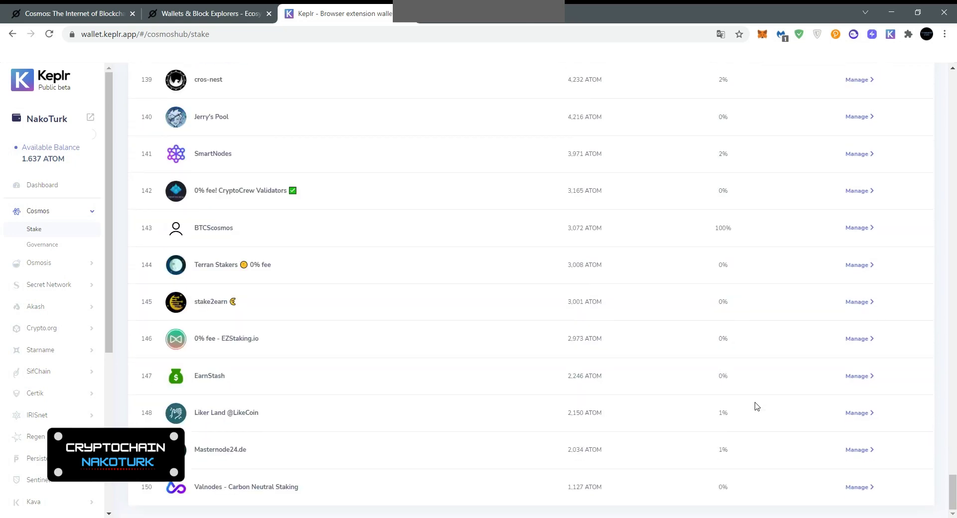
{"action": "scroll", "coordinate": [756, 406], "scroll_direction": "up", "scroll_amount": 12}
{"action": "scroll", "coordinate": [751, 409], "scroll_direction": "up", "scroll_amount": 4}
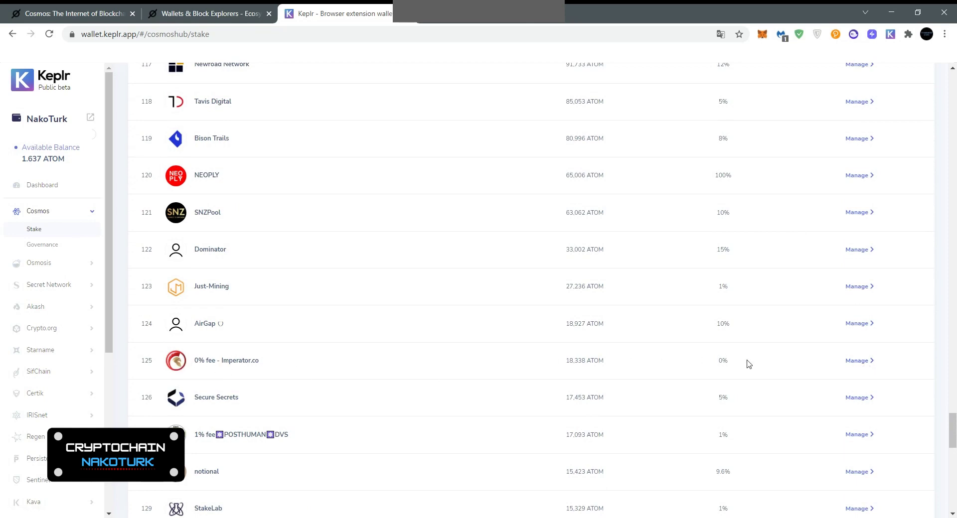
- Start a delegation to the validator 0% fee - Imperator.co and set the amount to delegate to 1,537 ATOM
{"action": "left_click", "coordinate": [865, 364]}
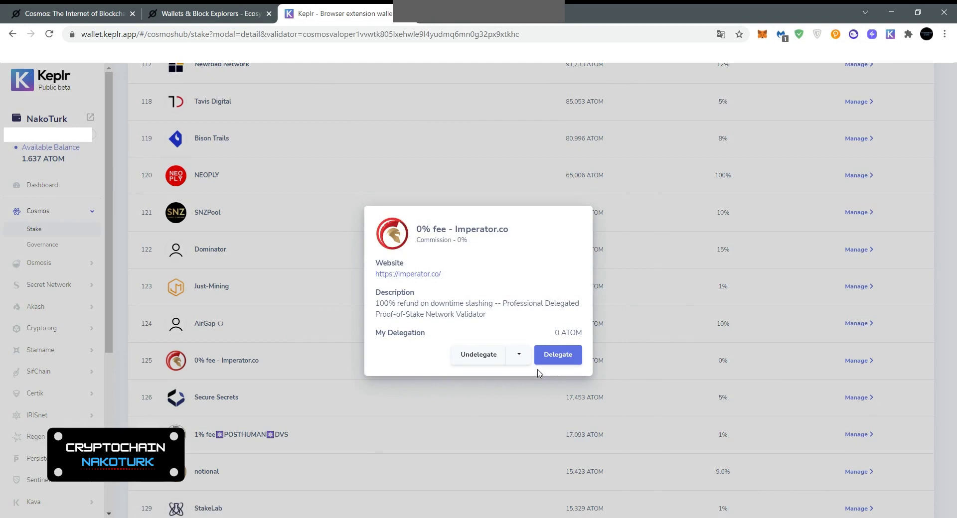
{"action": "left_click", "coordinate": [563, 361]}
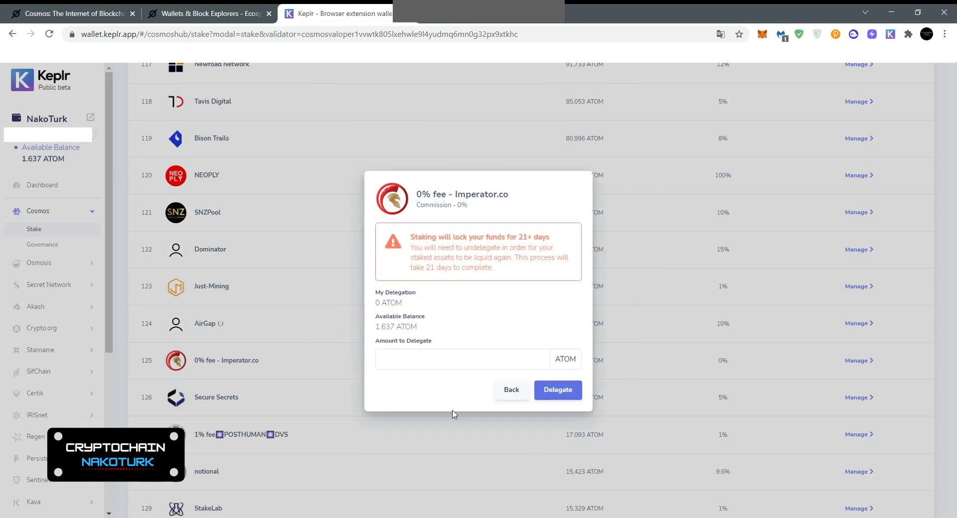
{"action": "left_click", "coordinate": [430, 358]}
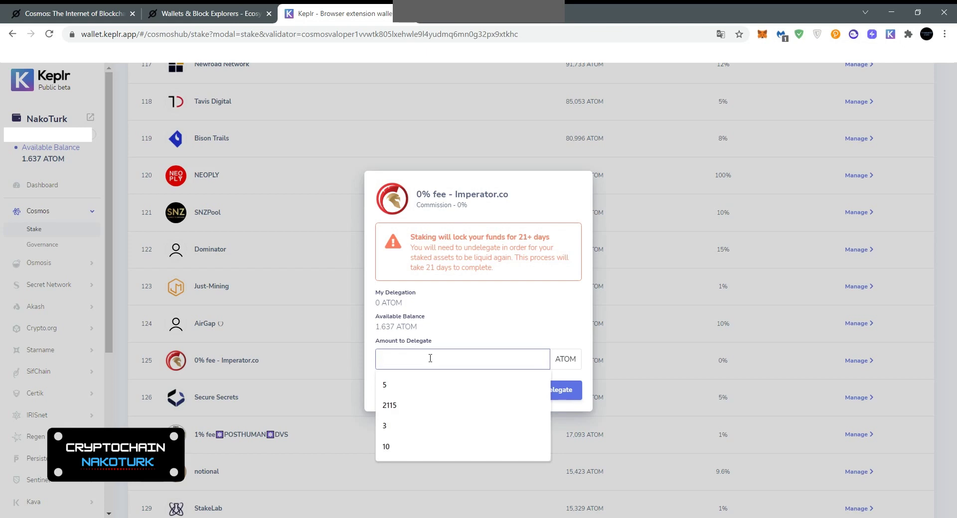
{"action": "type", "text": "1537"}
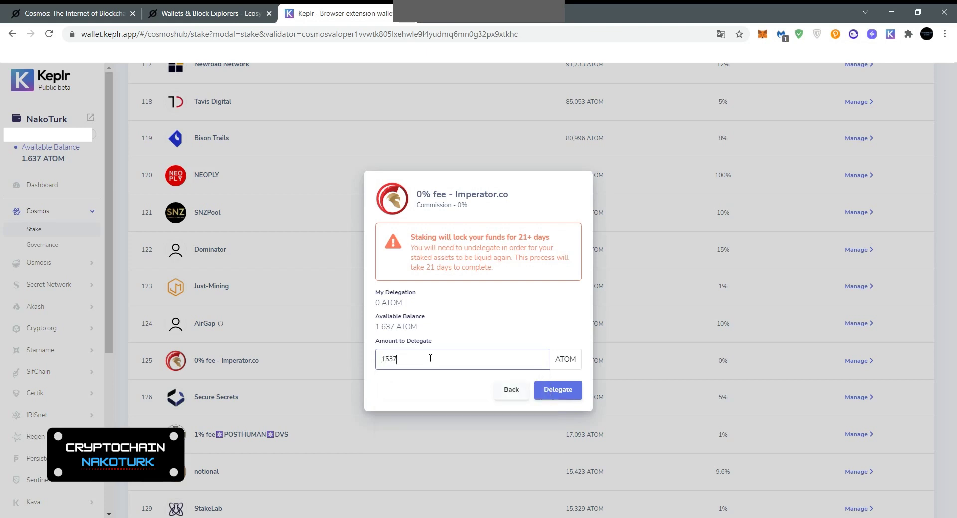
{"action": "key", "text": "BackSpace"}
{"action": "key", "text": "BackSpace"}
{"action": "key", "text": "BackSpace"}
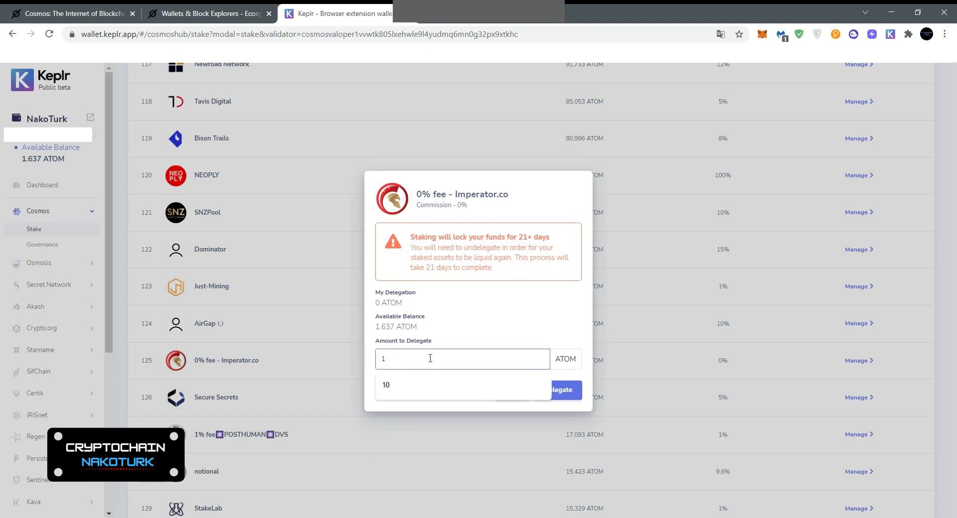
{"action": "type", "text": ",537"}
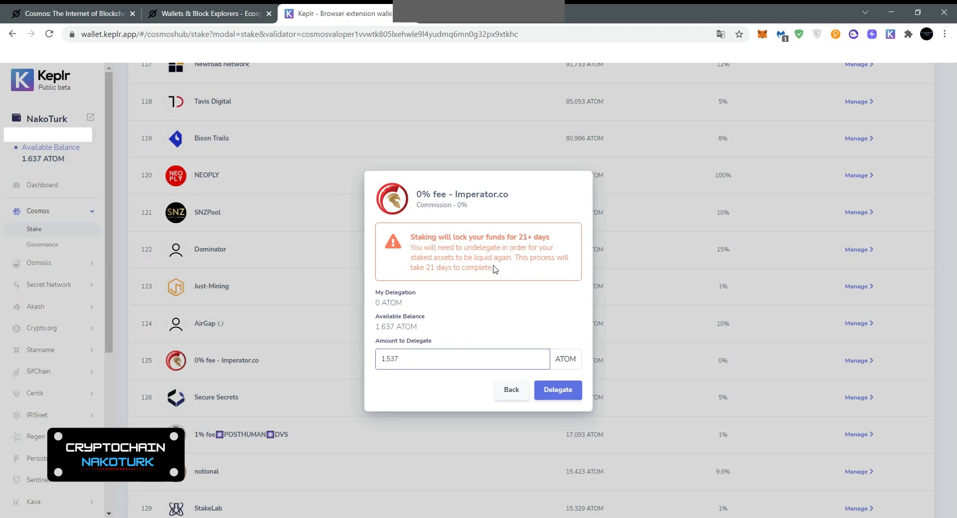
- Correct the amount to delegate to 1.537 ATOM, submit the delegation to 0% fee - Imperator.co, and approve the transaction
{"action": "left_click", "coordinate": [571, 396]}
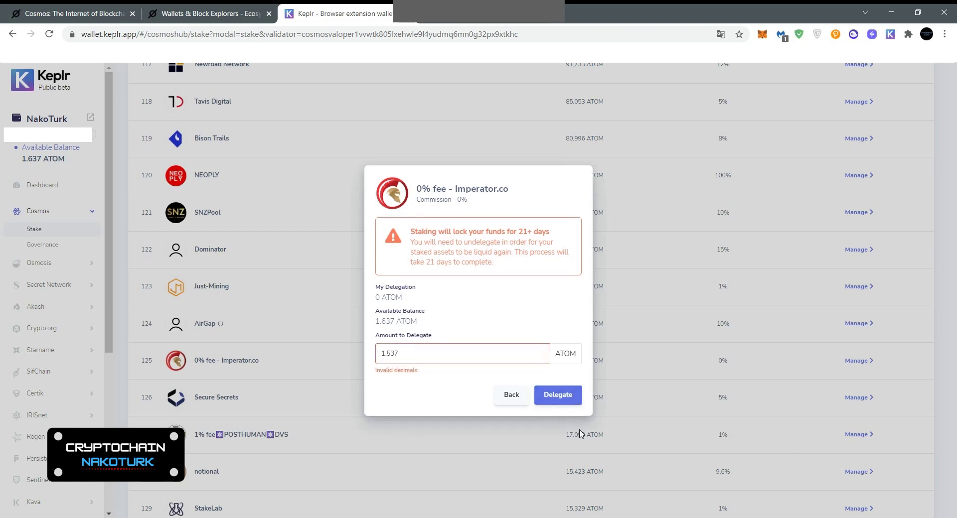
{"action": "left_click", "coordinate": [387, 353]}
{"action": "key", "text": "BackSpace"}
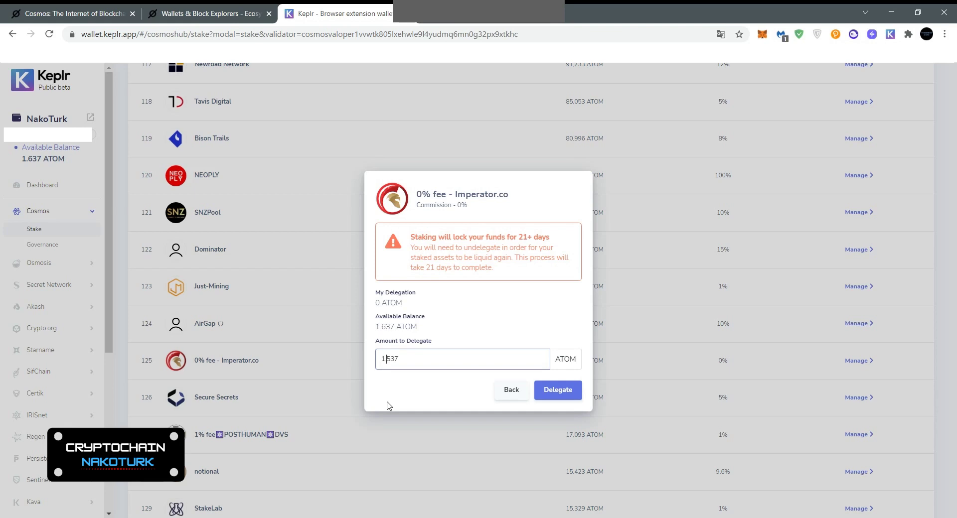
{"action": "left_click", "coordinate": [573, 395]}
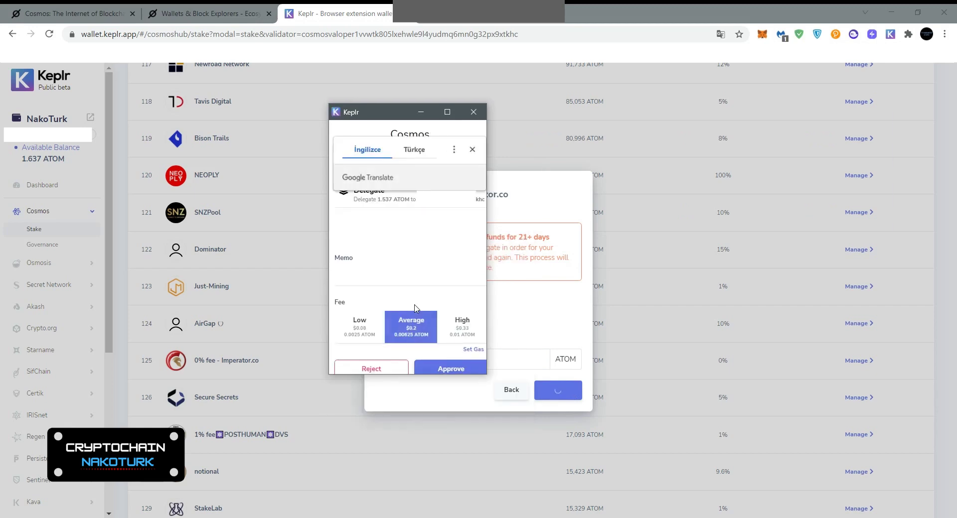
{"action": "left_click", "coordinate": [471, 149]}
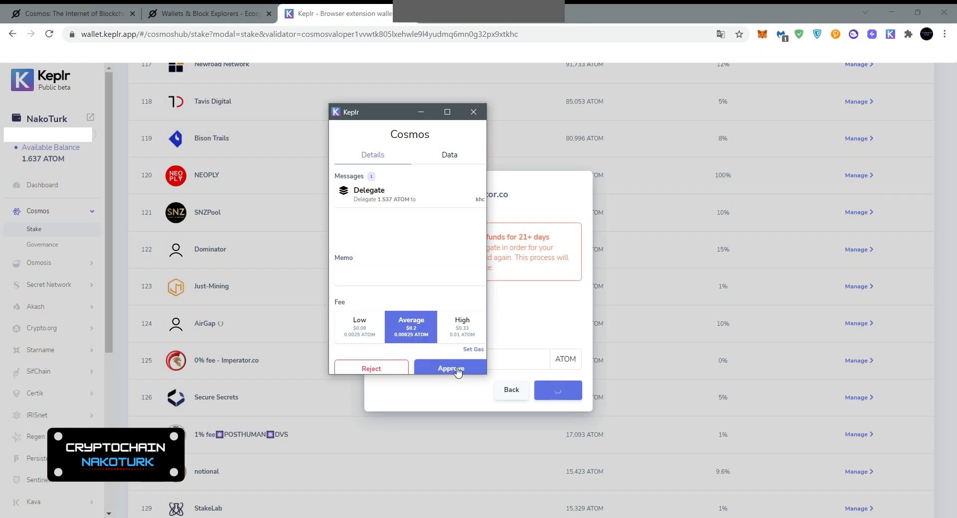
{"action": "left_click", "coordinate": [451, 368]}
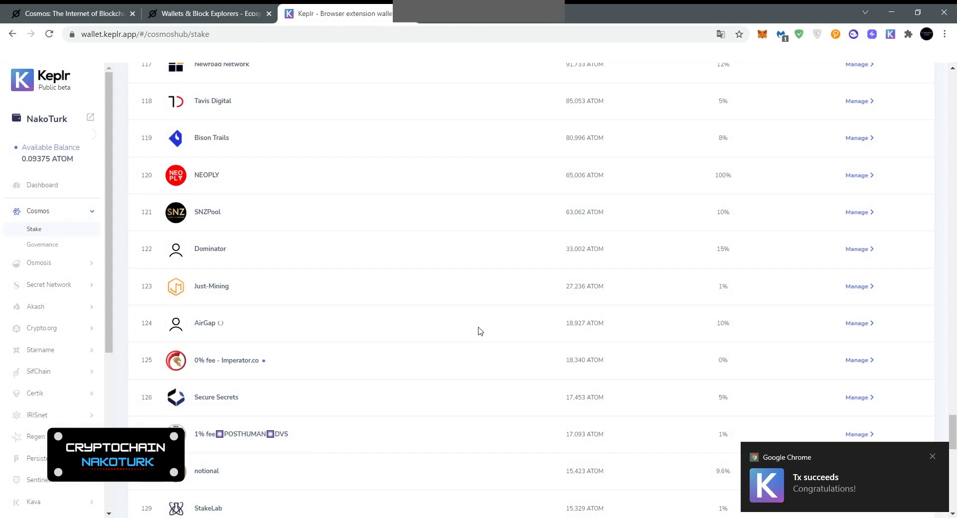
- Check the Cosmos Hub staking entry on the dashboard and review the undelegation form for 0% fee - Imperator.co without submitting it
{"action": "left_click", "coordinate": [36, 185]}
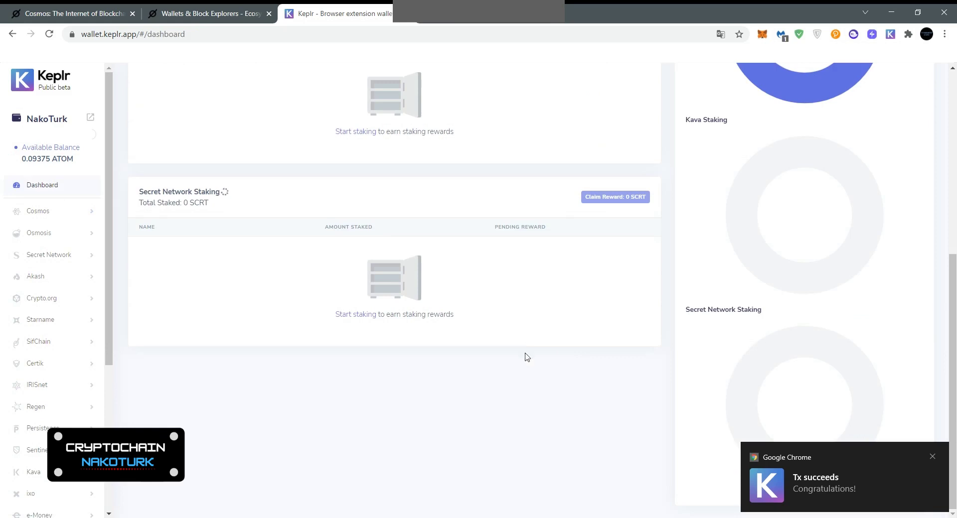
{"action": "scroll", "coordinate": [521, 336], "scroll_direction": "up", "scroll_amount": 5}
{"action": "scroll", "coordinate": [544, 396], "scroll_direction": "up", "scroll_amount": 2}
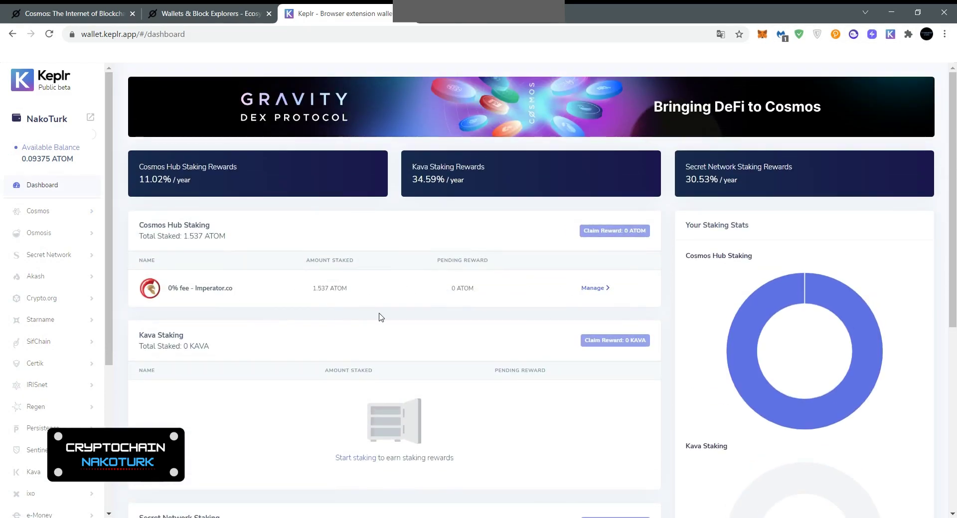
{"action": "left_click", "coordinate": [601, 296]}
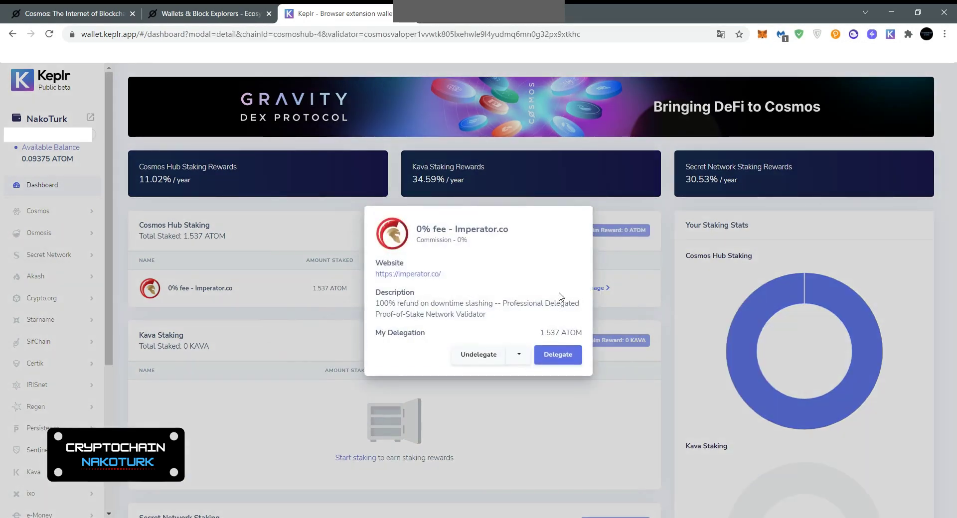
{"action": "left_click", "coordinate": [470, 356]}
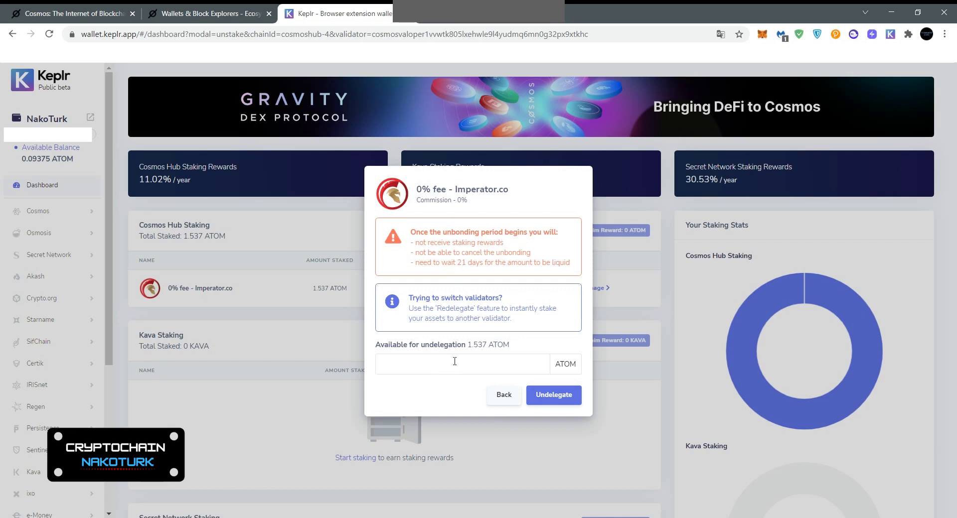
{"action": "left_click", "coordinate": [503, 397]}
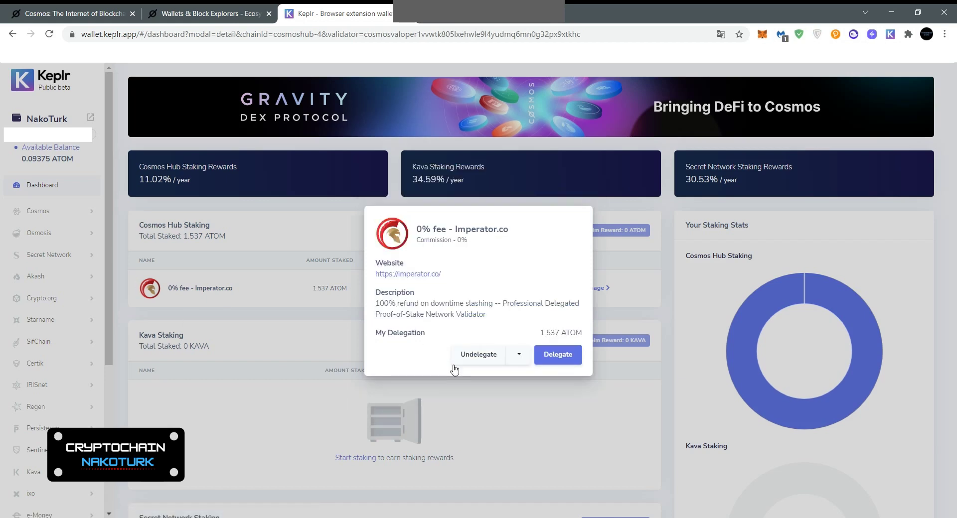
- Start a redelegation from 0% fee - Imperator.co to Provalidator and back out without entering an amount
{"action": "left_click", "coordinate": [525, 356]}
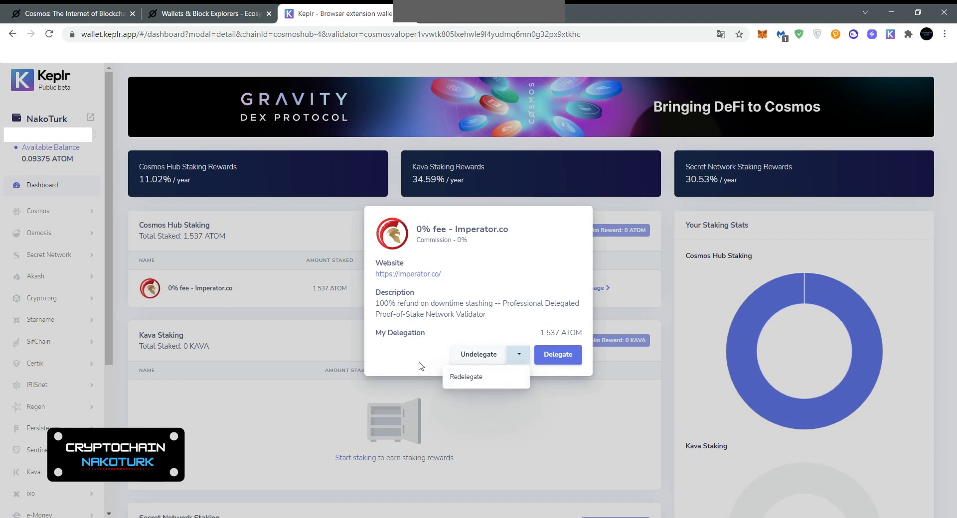
{"action": "left_click", "coordinate": [424, 368]}
{"action": "left_click", "coordinate": [518, 354]}
{"action": "left_click", "coordinate": [466, 377]}
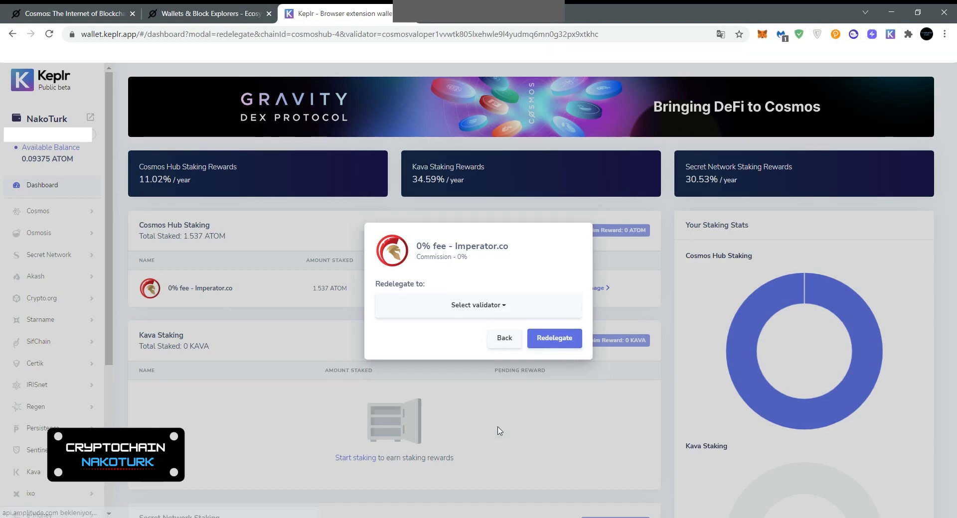
{"action": "left_click", "coordinate": [487, 309]}
{"action": "scroll", "coordinate": [483, 352], "scroll_direction": "down", "scroll_amount": 3}
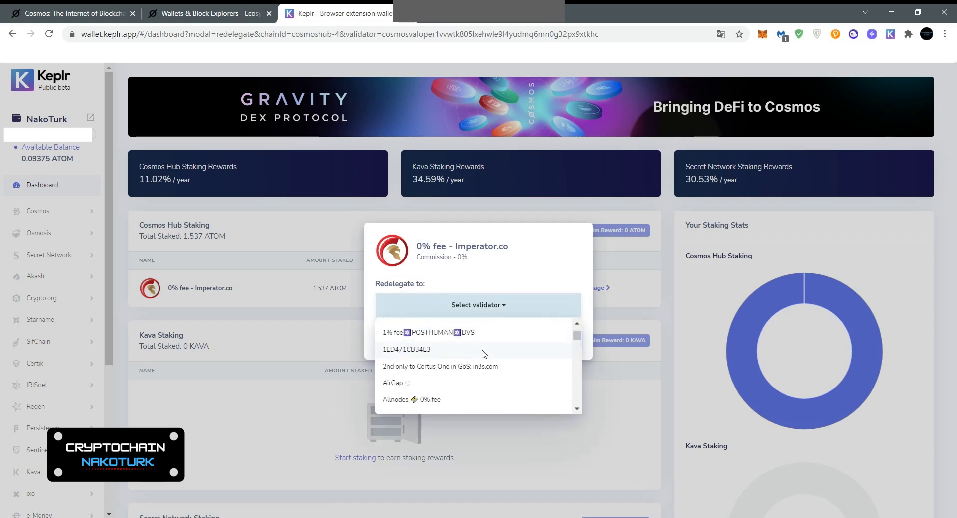
{"action": "scroll", "coordinate": [482, 356], "scroll_direction": "down", "scroll_amount": 15}
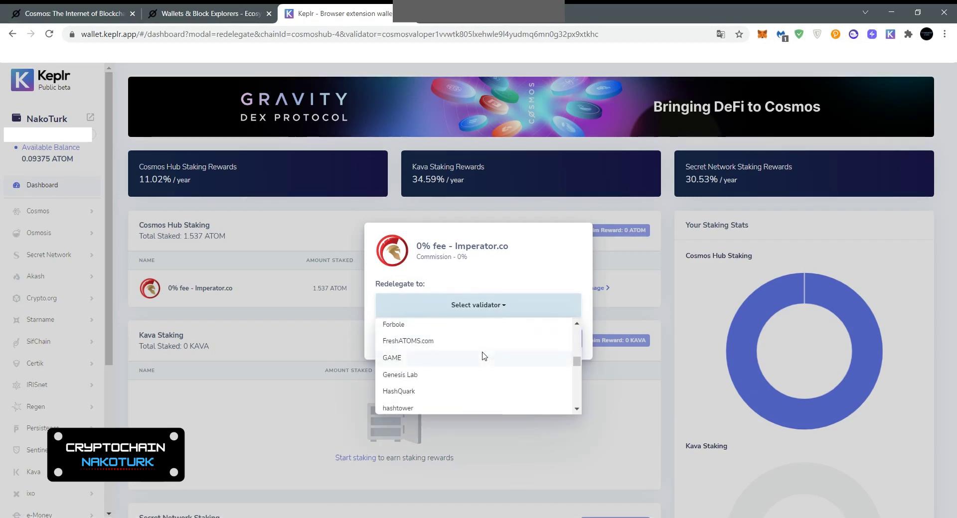
{"action": "scroll", "coordinate": [483, 355], "scroll_direction": "down", "scroll_amount": 2}
{"action": "left_click", "coordinate": [476, 356]}
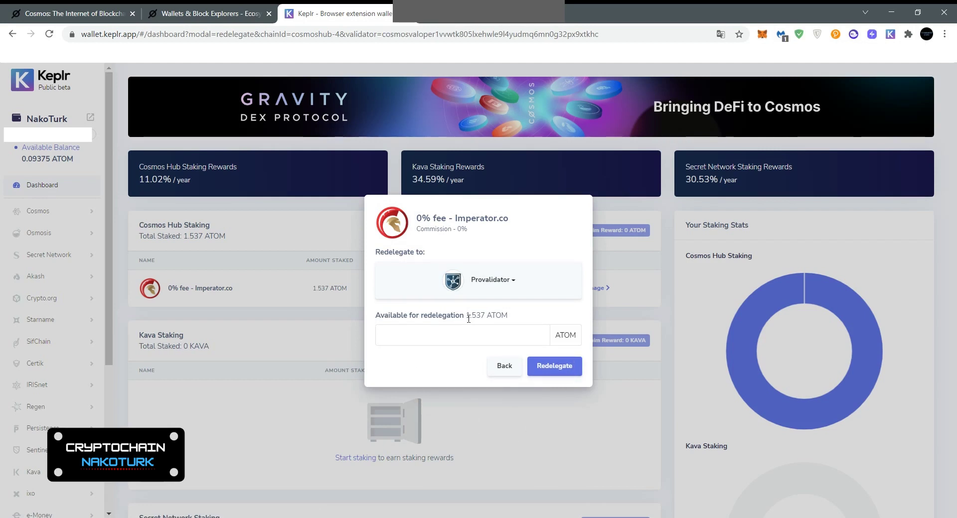
{"action": "left_click", "coordinate": [463, 336]}
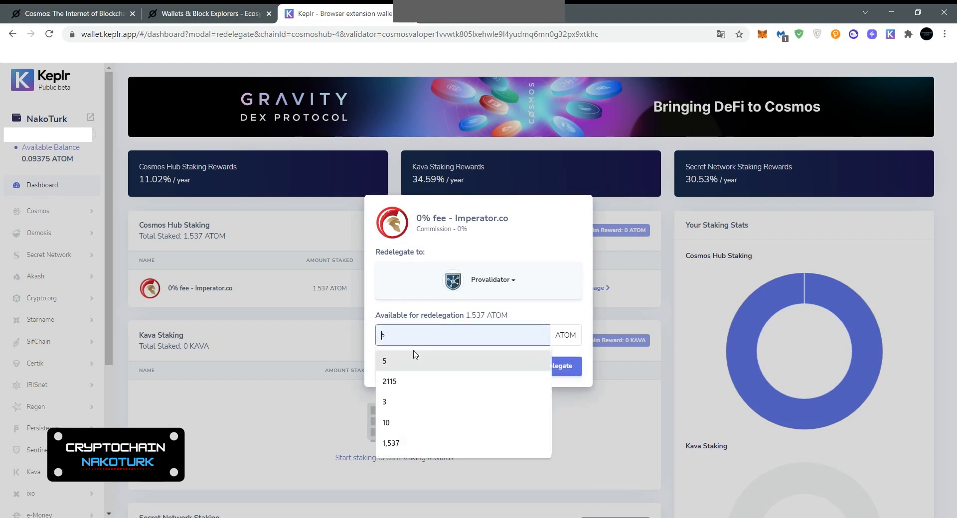
{"action": "left_click", "coordinate": [374, 352]}
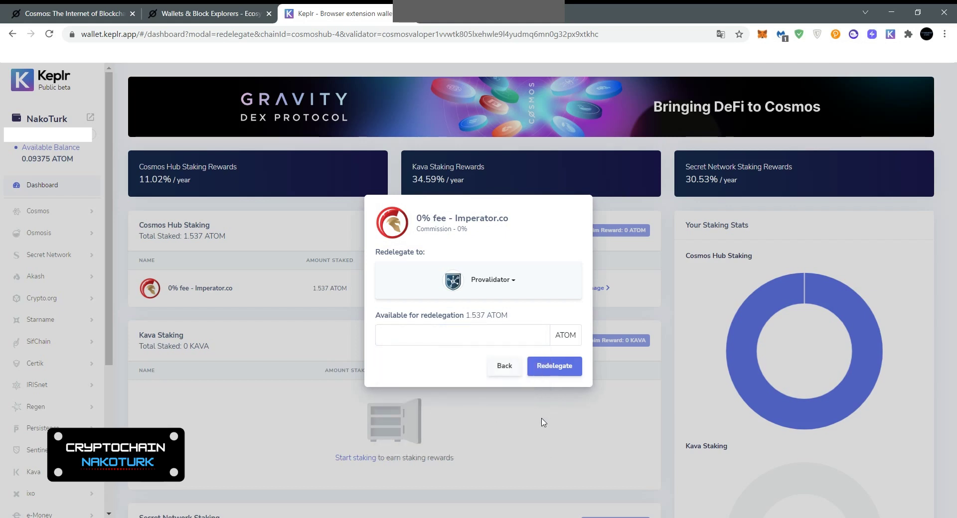
{"action": "left_click", "coordinate": [503, 367]}
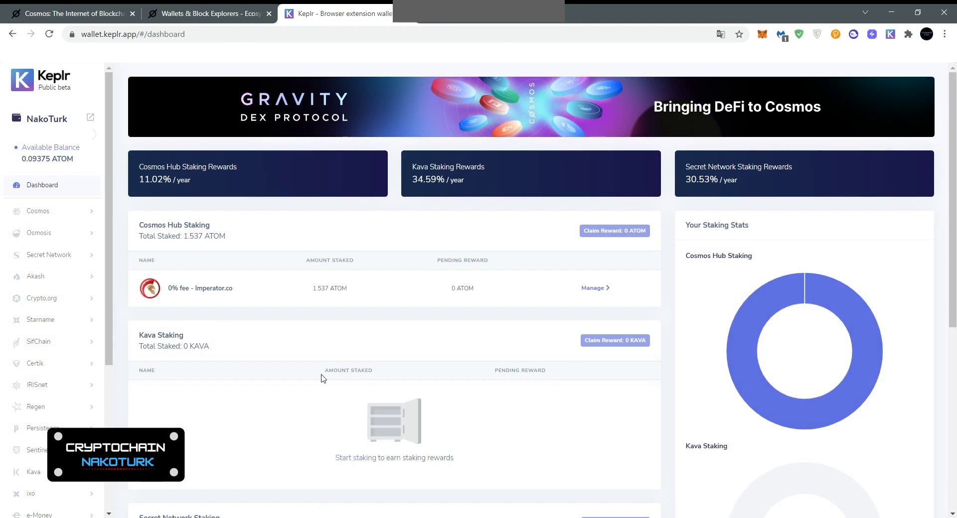
- Open the Keplr extension, examine the recipient, amount and memo fields of the ATOM send form, and return to the account overview
{"action": "scroll", "coordinate": [532, 269], "scroll_direction": "down", "scroll_amount": 1}
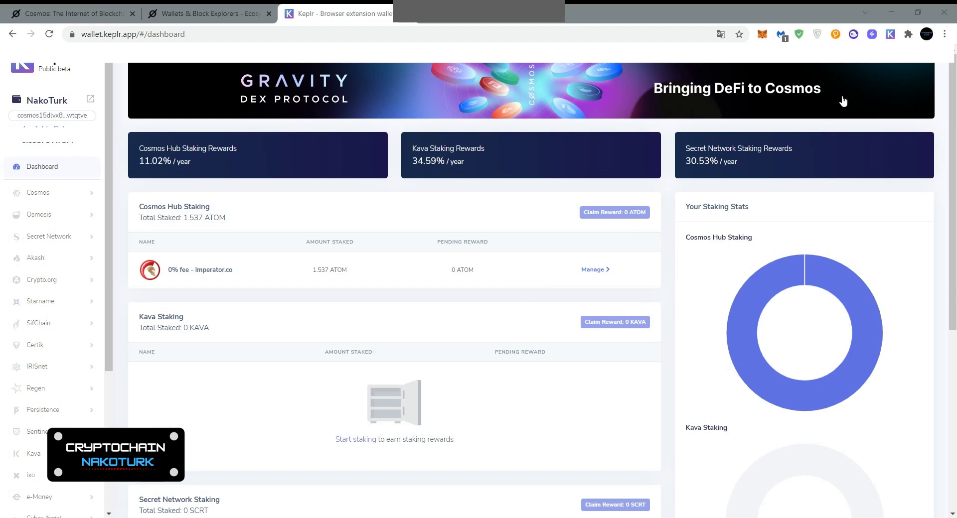
{"action": "left_click", "coordinate": [890, 35]}
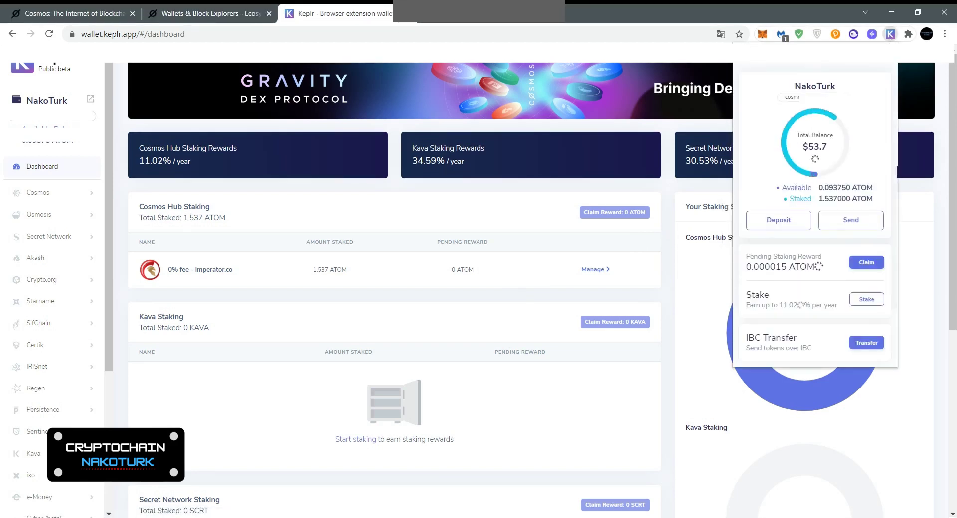
{"action": "left_click", "coordinate": [857, 219]}
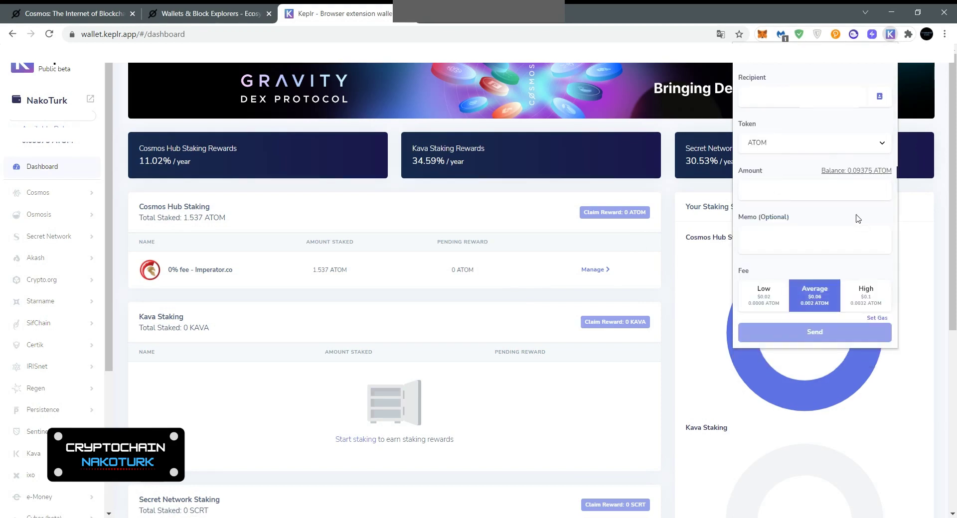
{"action": "left_click", "coordinate": [776, 95]}
{"action": "left_click", "coordinate": [810, 241]}
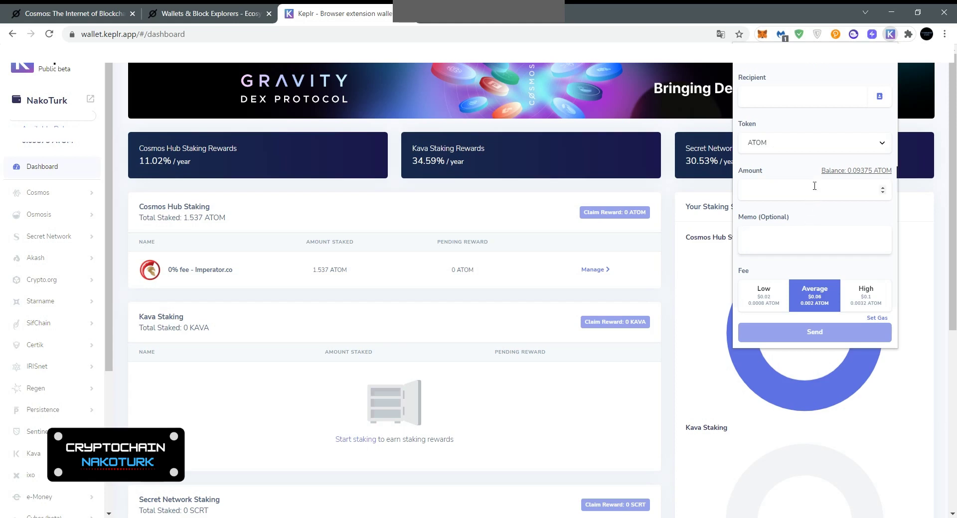
{"action": "left_click", "coordinate": [799, 100]}
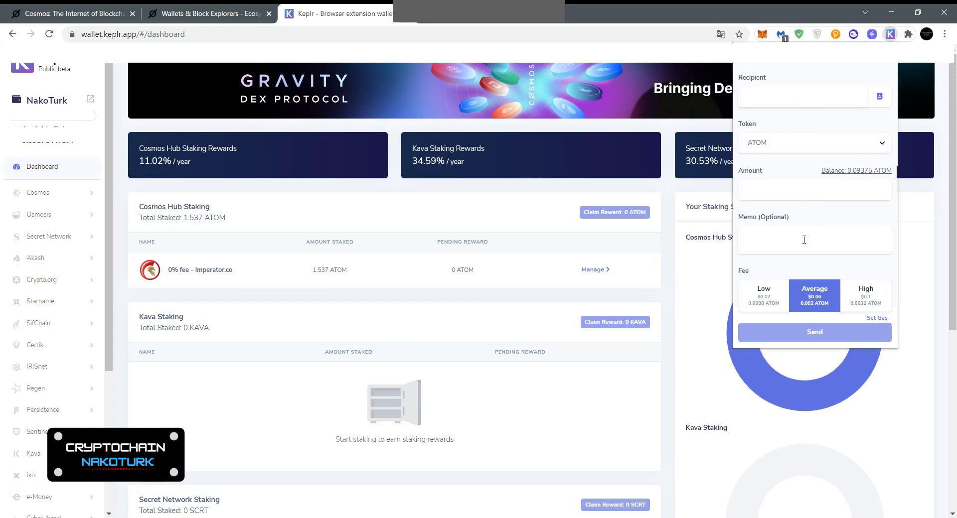
{"action": "left_click", "coordinate": [752, 68]}
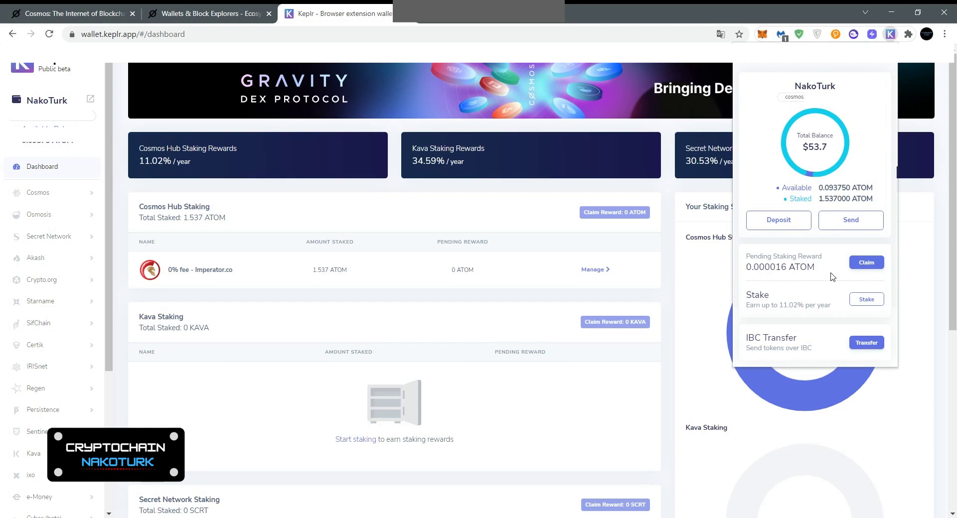
- Start claiming the pending ATOM staking reward in the Keplr extension, reject the transaction, and close the extension
{"action": "left_click", "coordinate": [868, 263]}
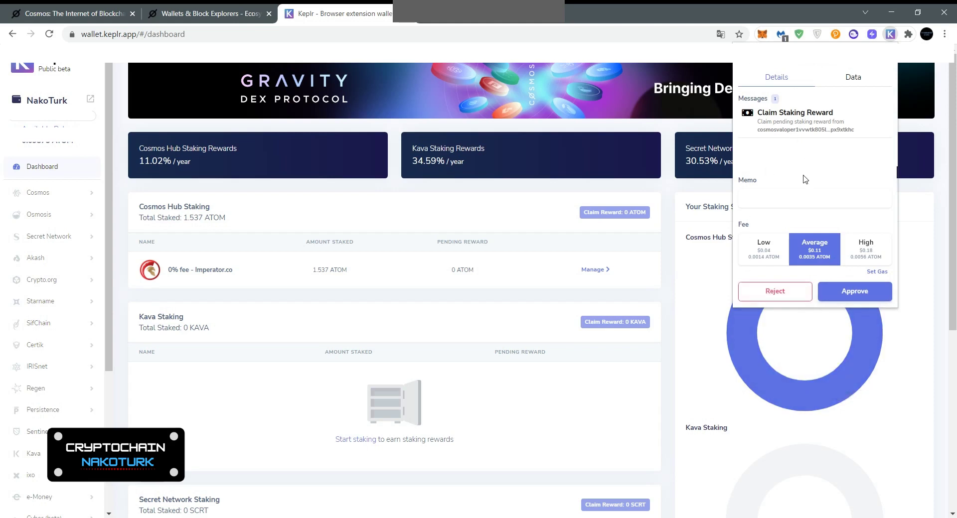
{"action": "left_click", "coordinate": [796, 293]}
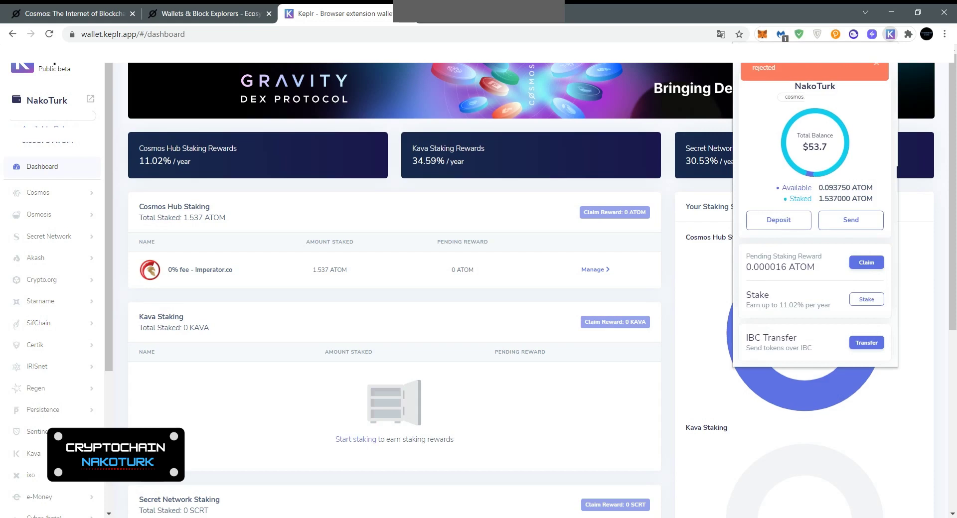
{"action": "left_click", "coordinate": [279, 389]}
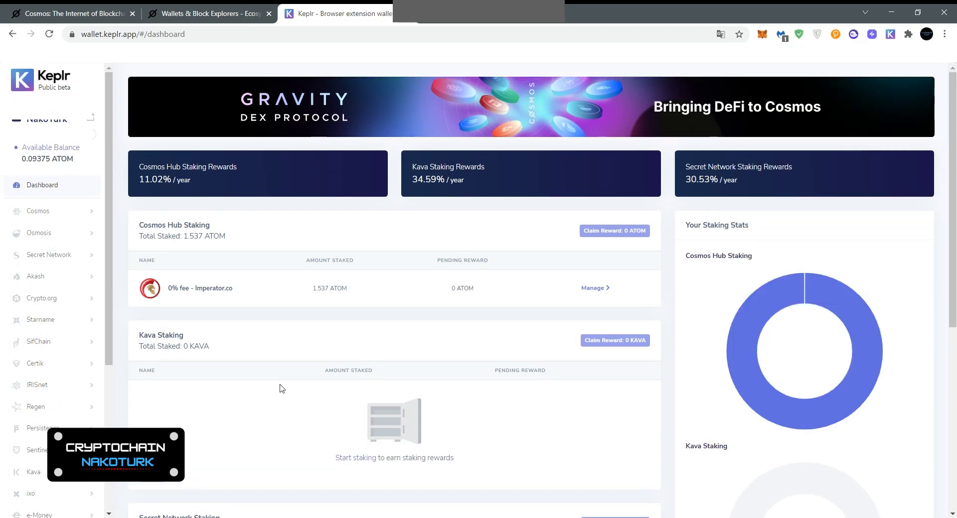